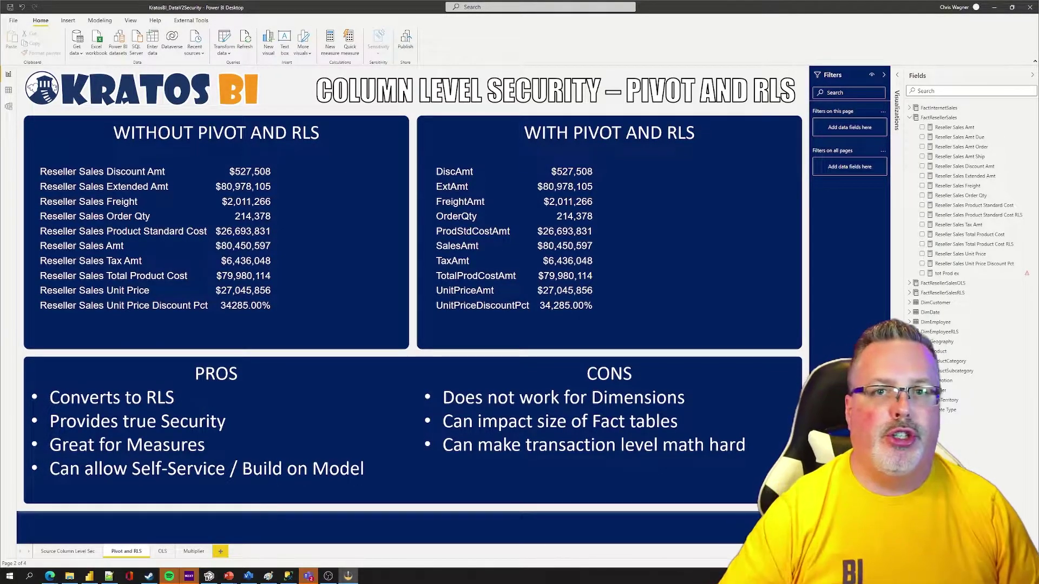
Step: In Data view, browse FactResellerSales, then list the distinct Attribute values of FactResellerSalesRLS
left_click(9, 91)
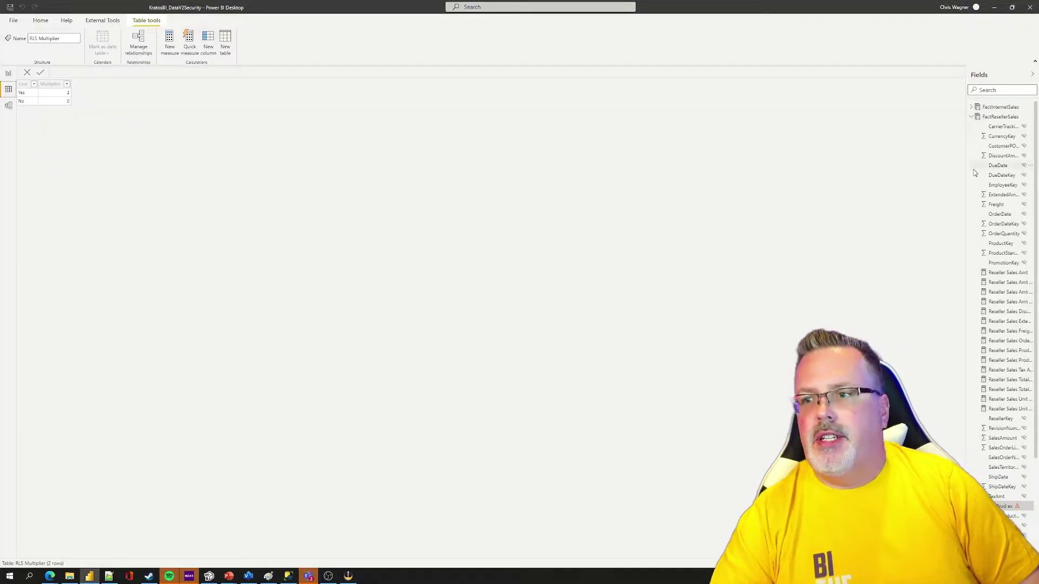
left_click(967, 117)
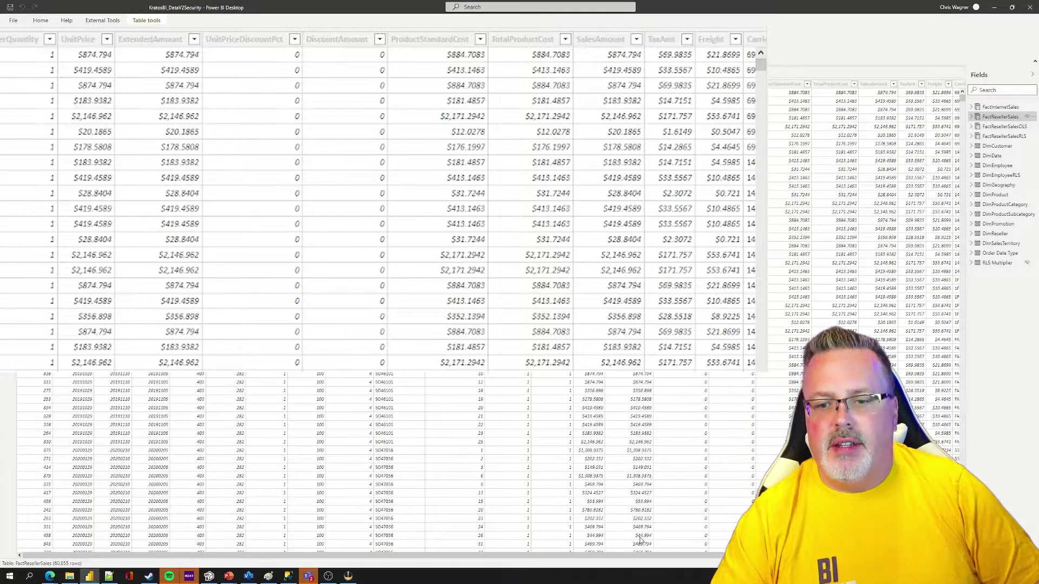
scroll(644, 541, "right", 10)
scroll(270, 109, "right", 1)
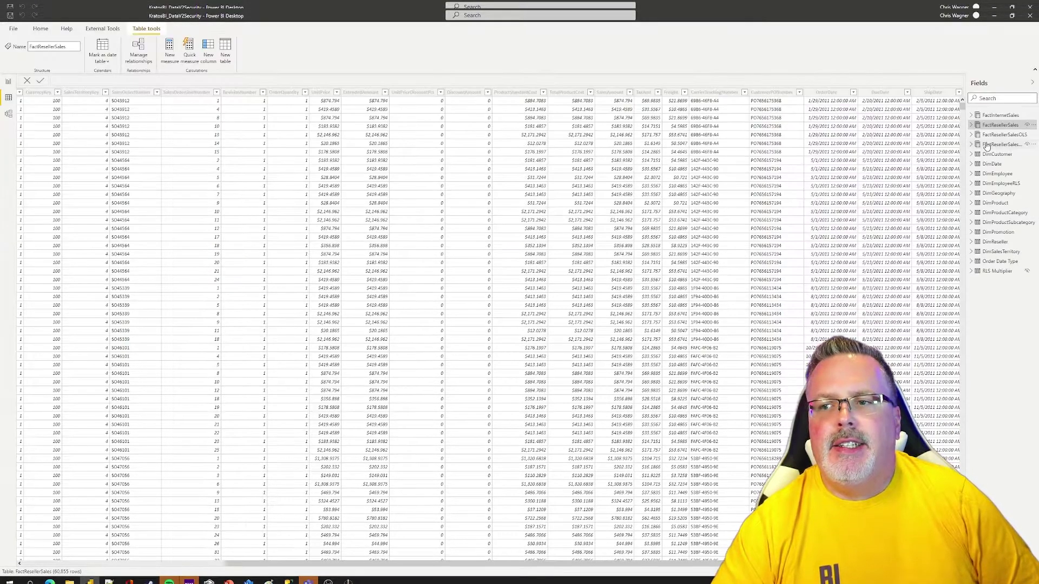
left_click(1000, 143)
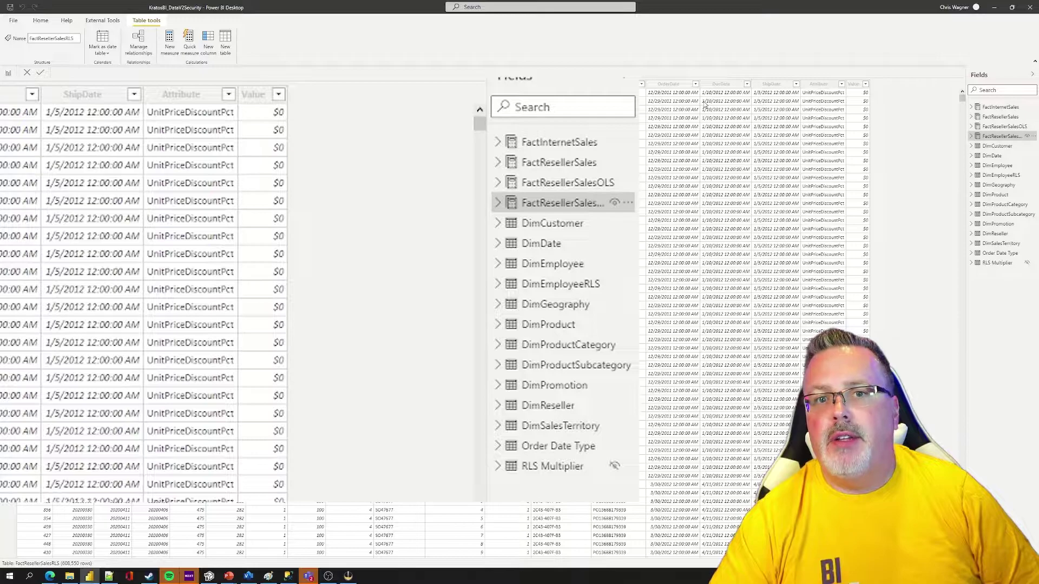
left_click(229, 96)
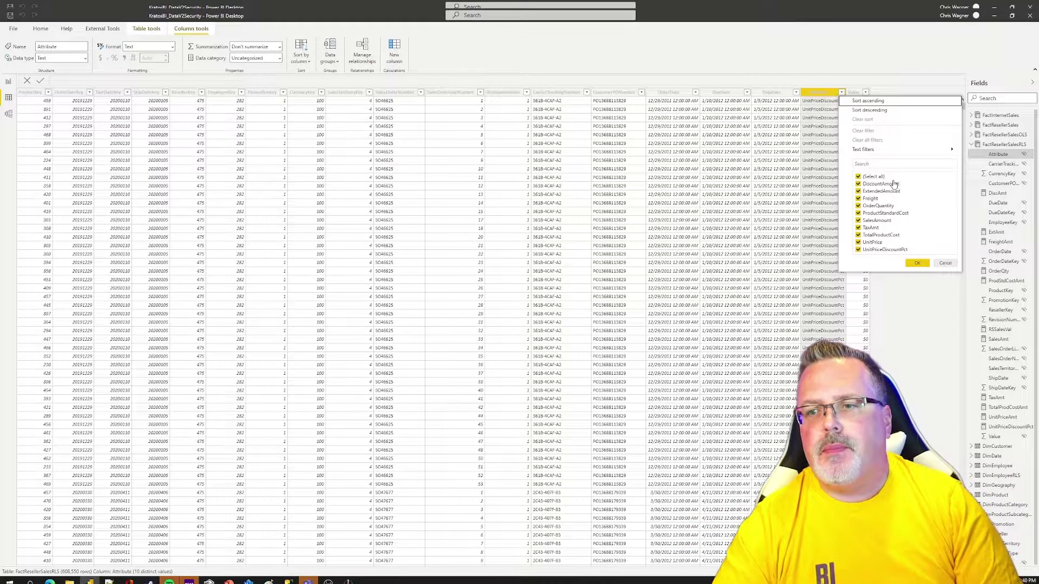
left_click(945, 263)
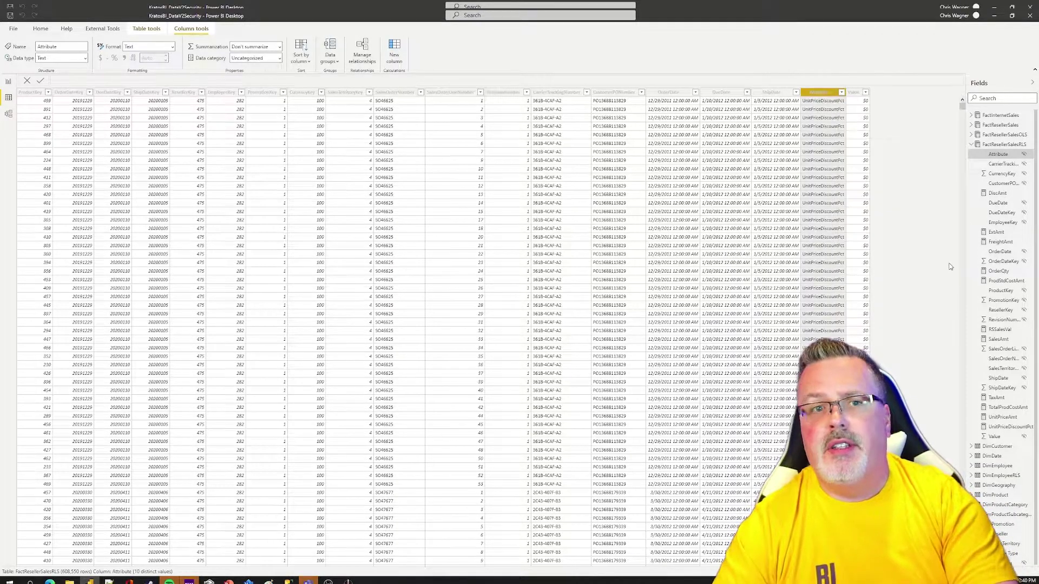
left_click(40, 28)
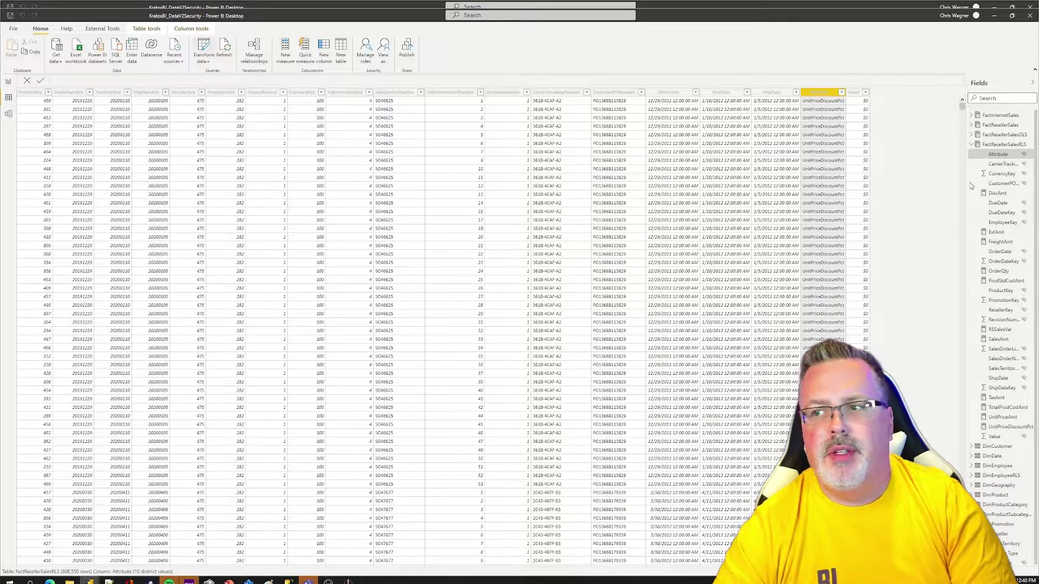
Step: Preview the FactResellerSalesRLS query at its Navigation, Changed Type and Unpivoted Columns steps, then close the editor
left_click(204, 50)
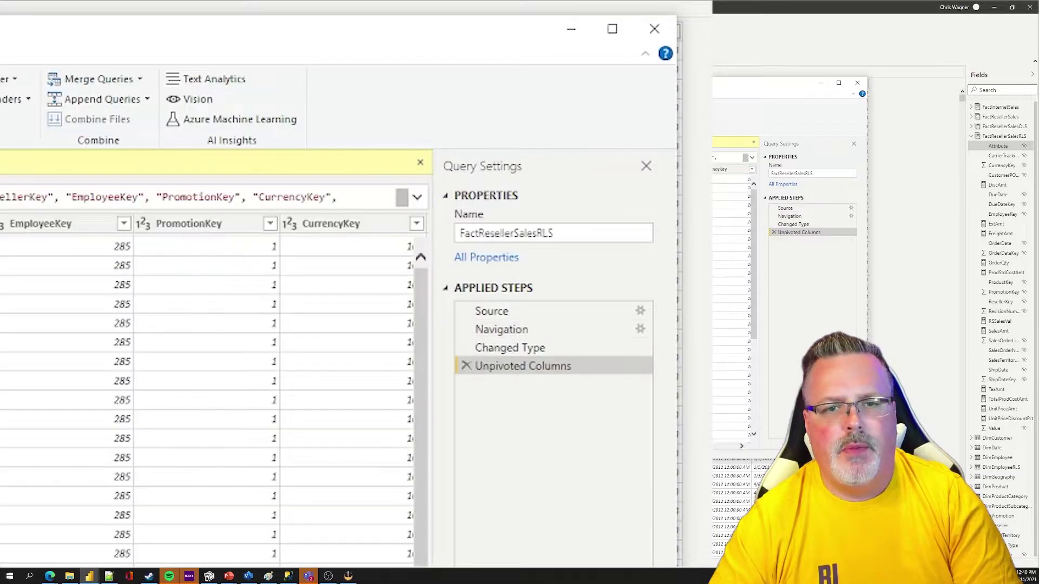
left_click(494, 331)
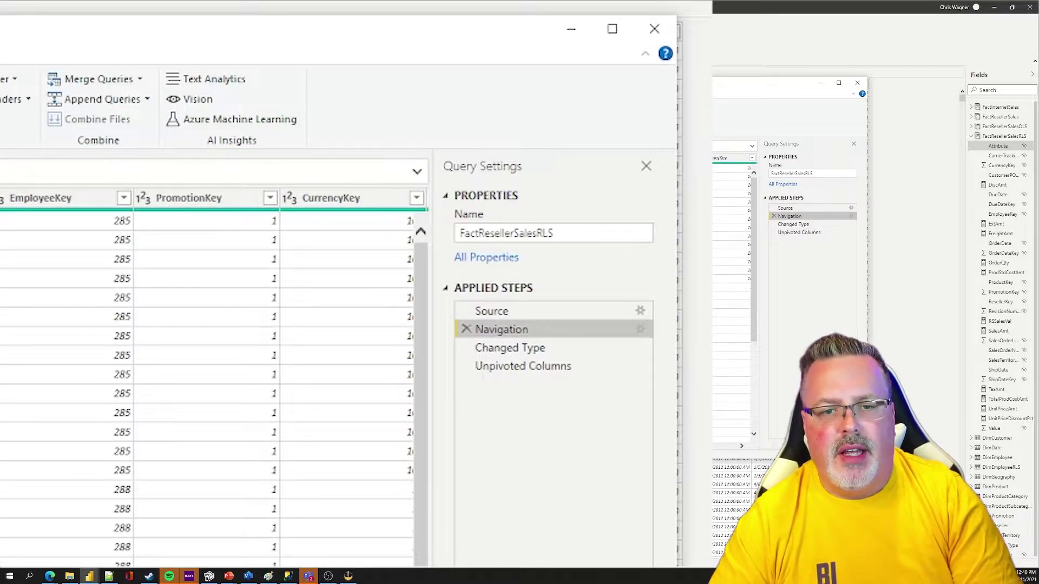
scroll(211, 379, "right", 15)
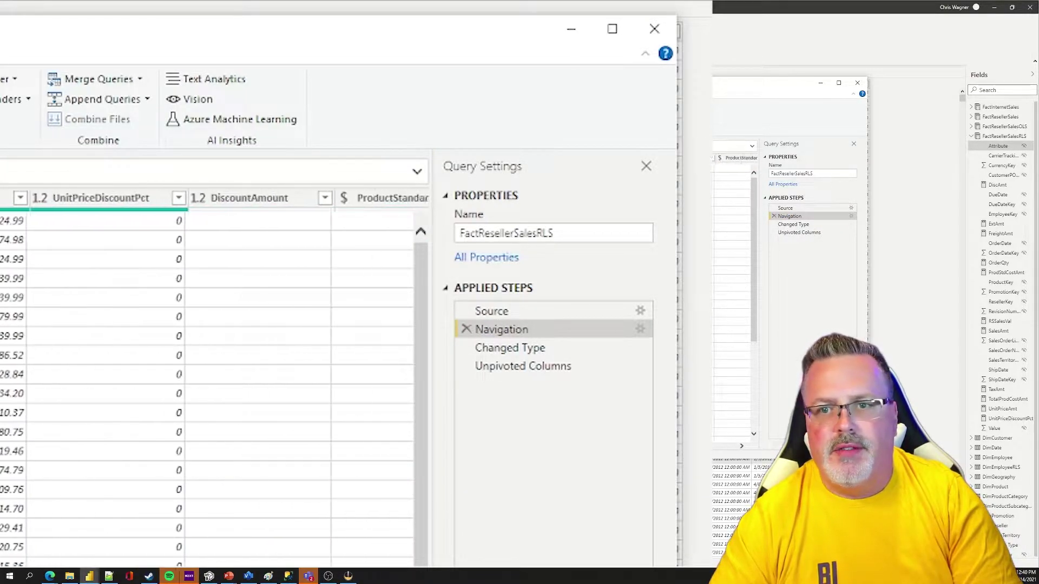
scroll(211, 379, "right", 5)
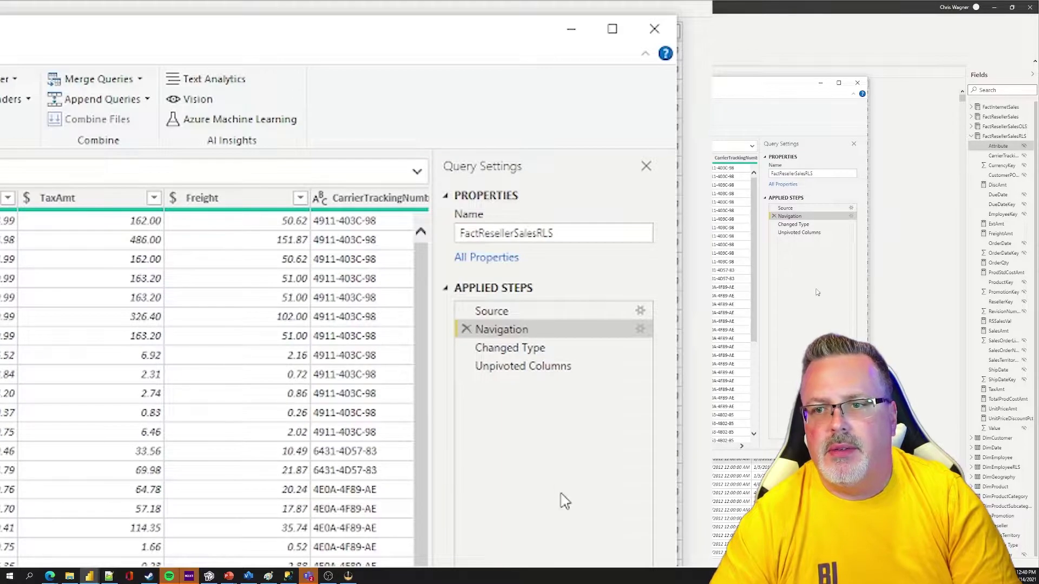
left_click(504, 350)
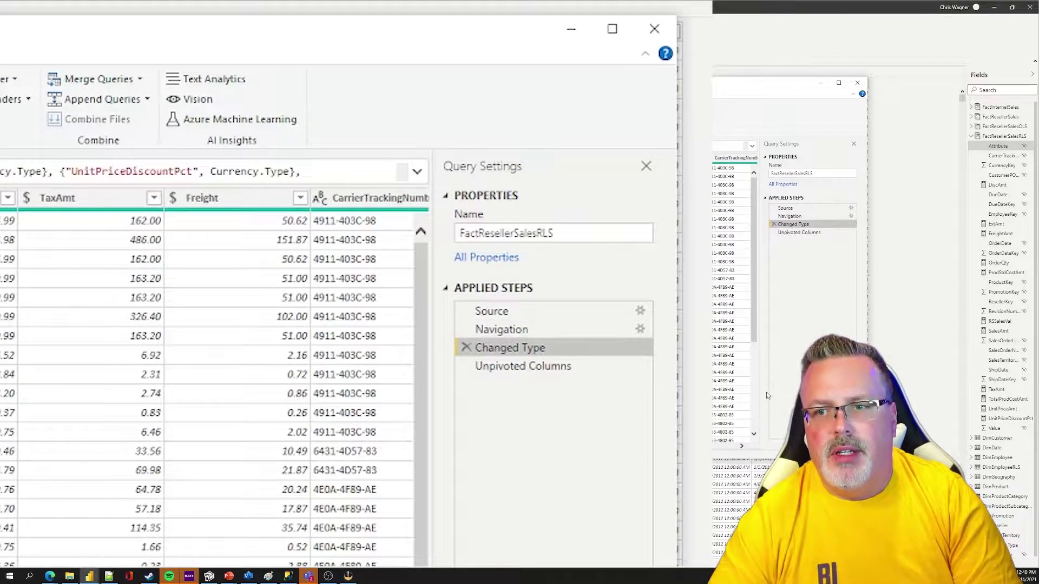
scroll(211, 379, "right", 8)
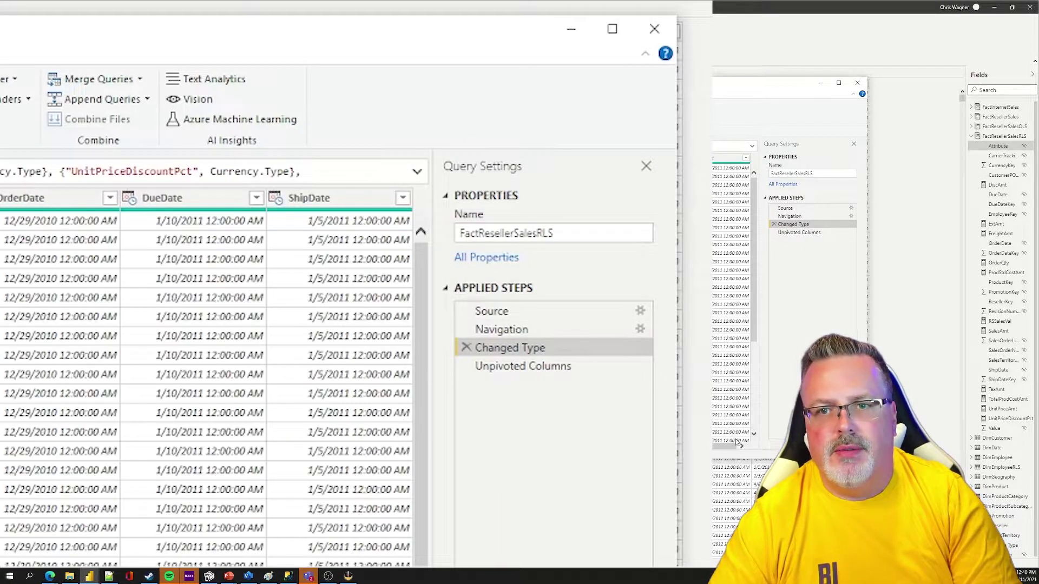
left_click(529, 374)
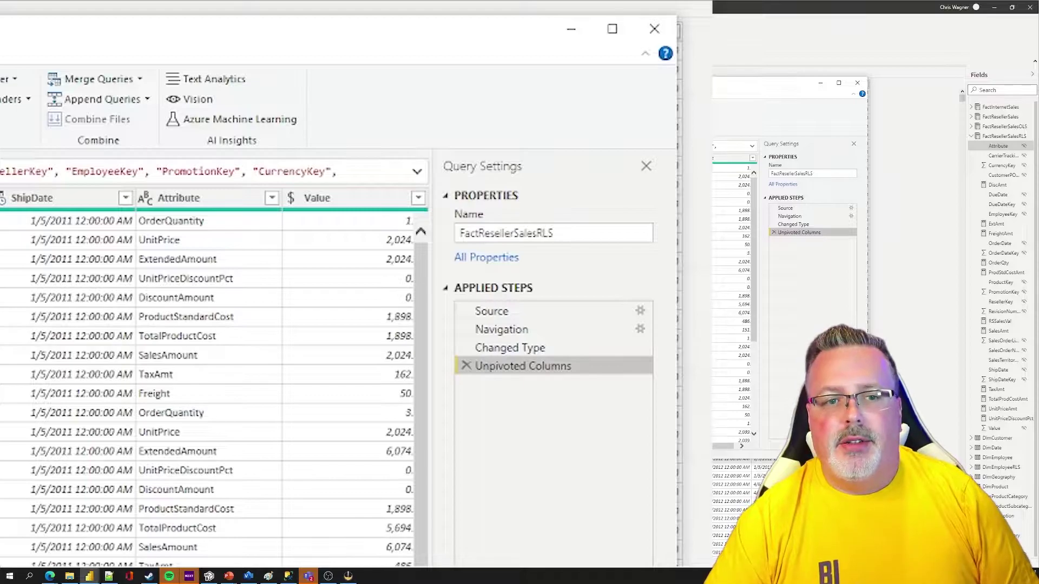
left_click(654, 28)
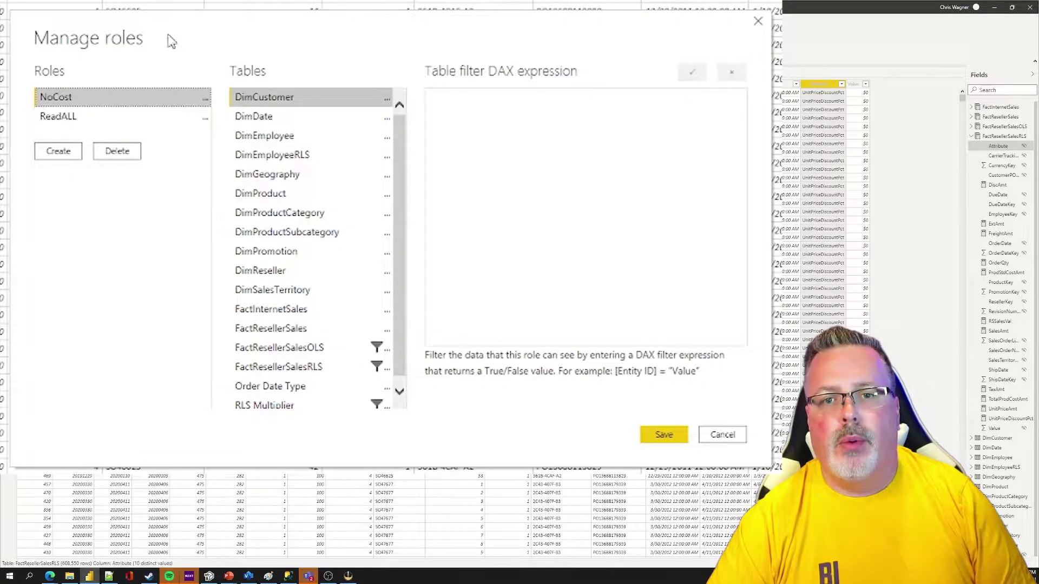
Step: Show the NoCost role's DAX filter expression on the FactResellerSalesRLS table
left_click(80, 103)
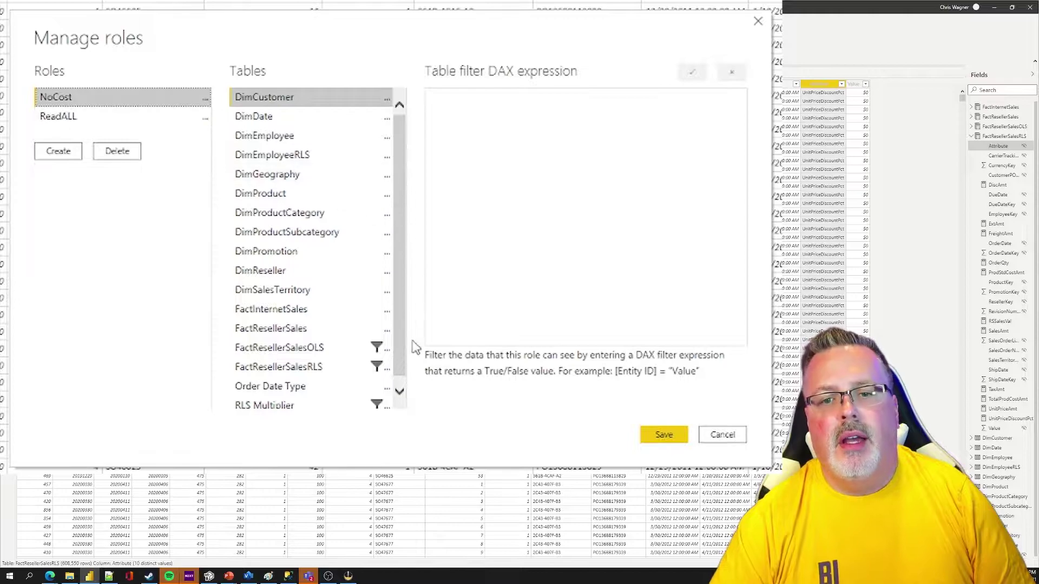
left_click(276, 374)
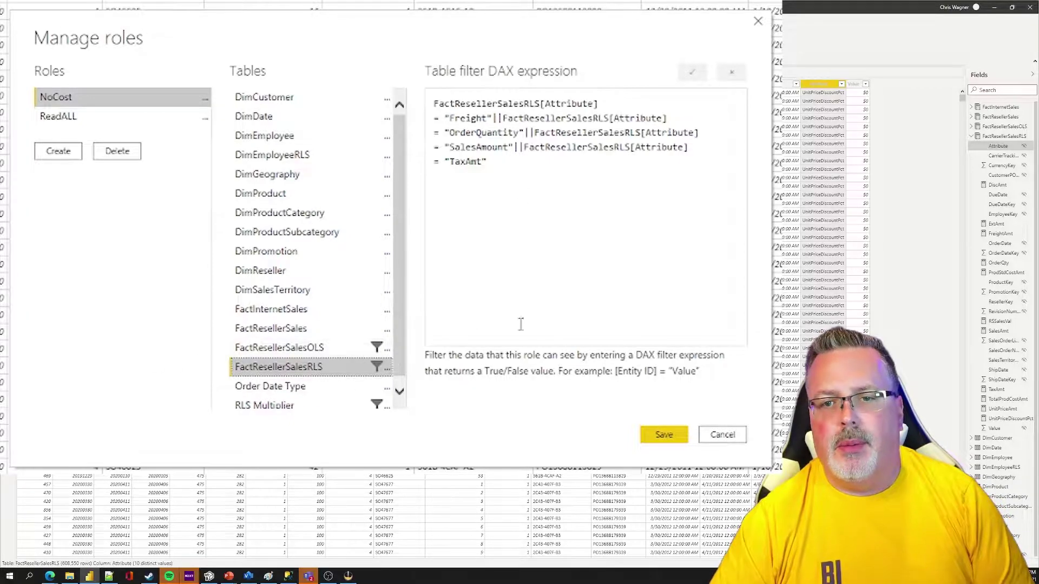
left_click_drag(527, 176, 560, 103)
left_click(560, 103)
Step: Highlight the filter's Attribute, Freight, OrderQuantity, SalesAmount and TaxAmt terms, then save roles and return to Report view
double_click(560, 102)
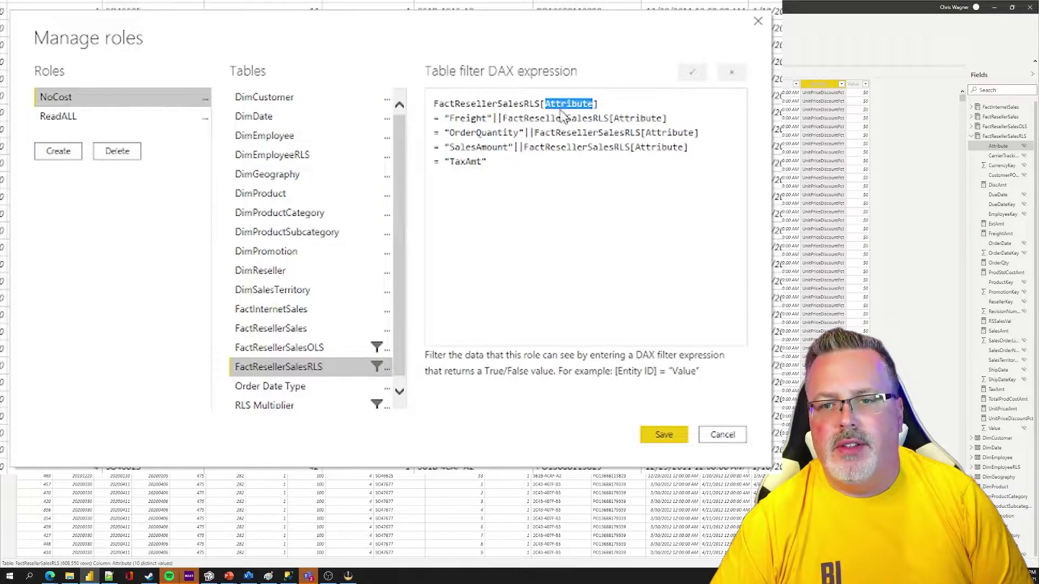
double_click(469, 119)
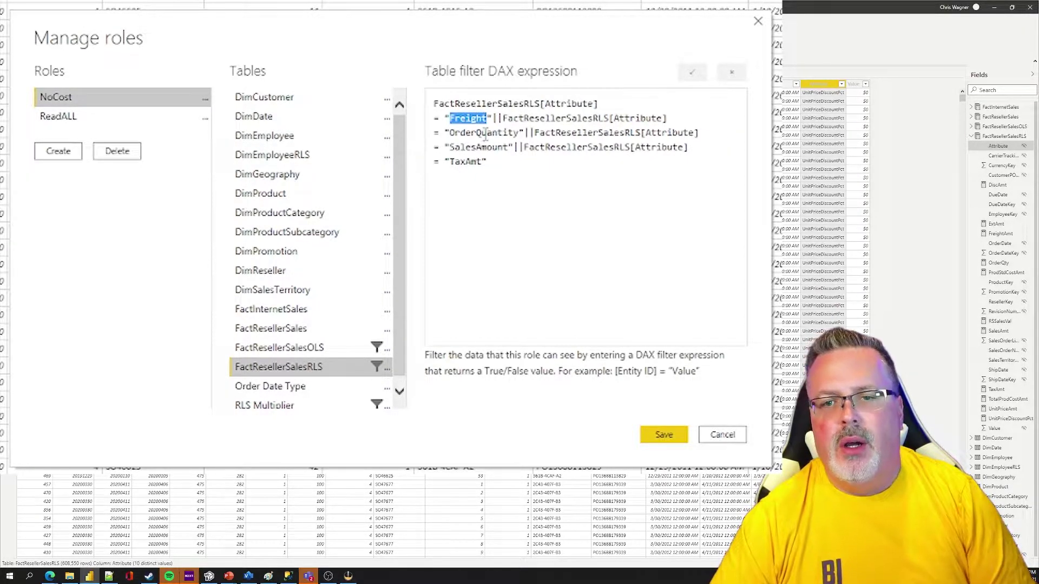
double_click(484, 133)
double_click(479, 147)
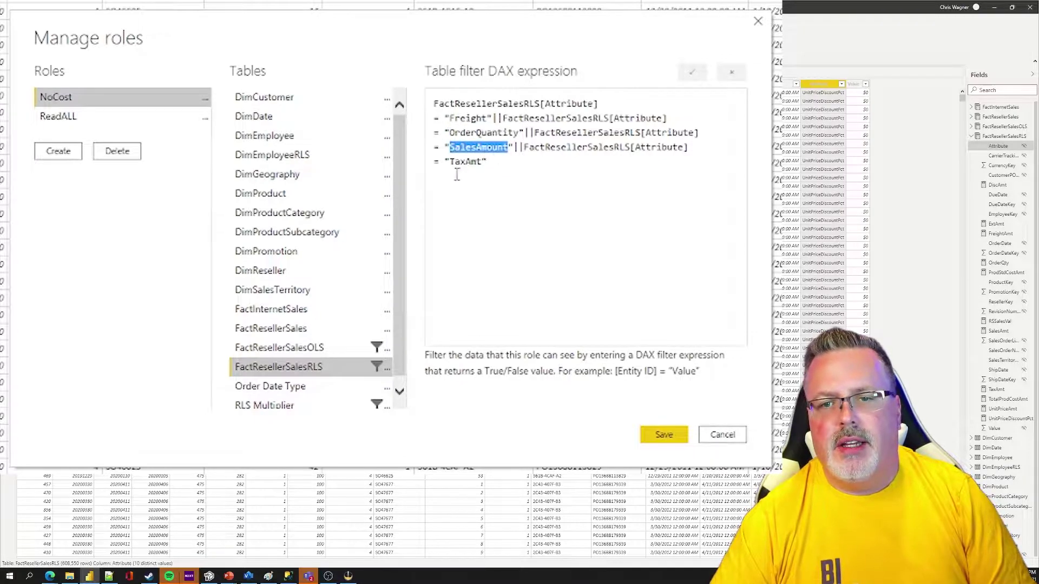
double_click(465, 162)
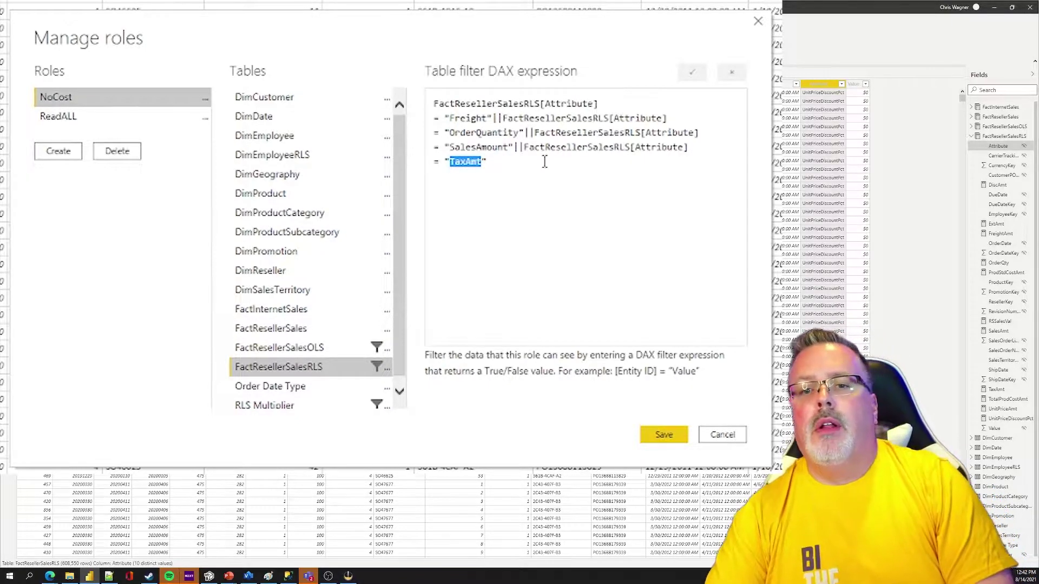
left_click_drag(538, 167, 459, 103)
left_click(563, 208)
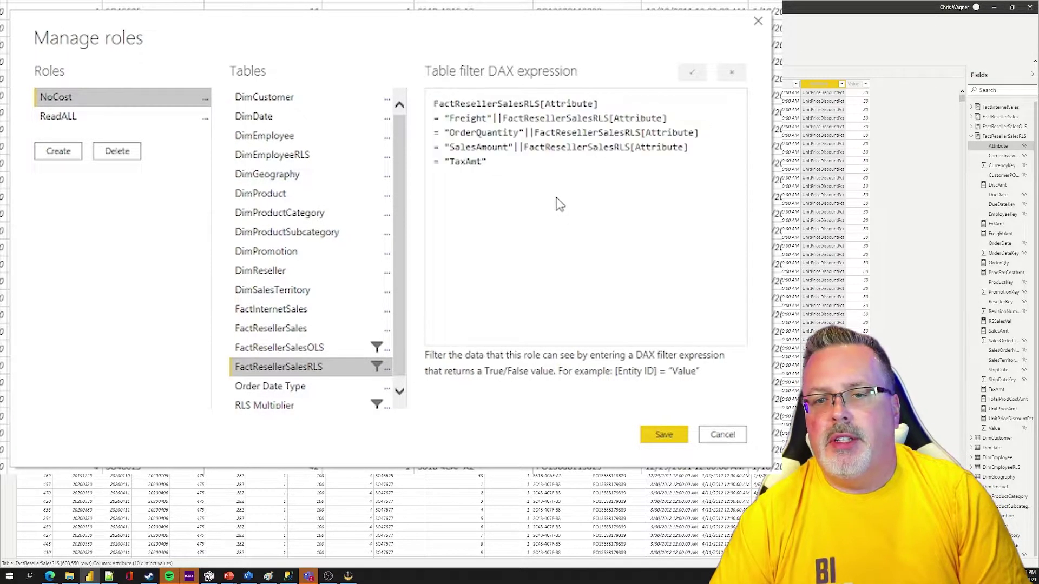
left_click(664, 434)
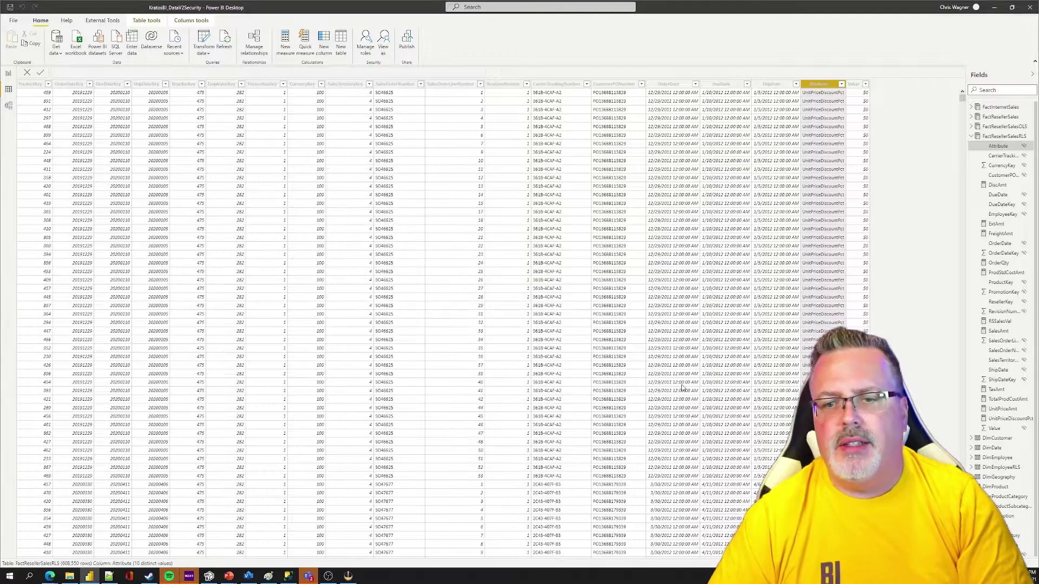
left_click(8, 73)
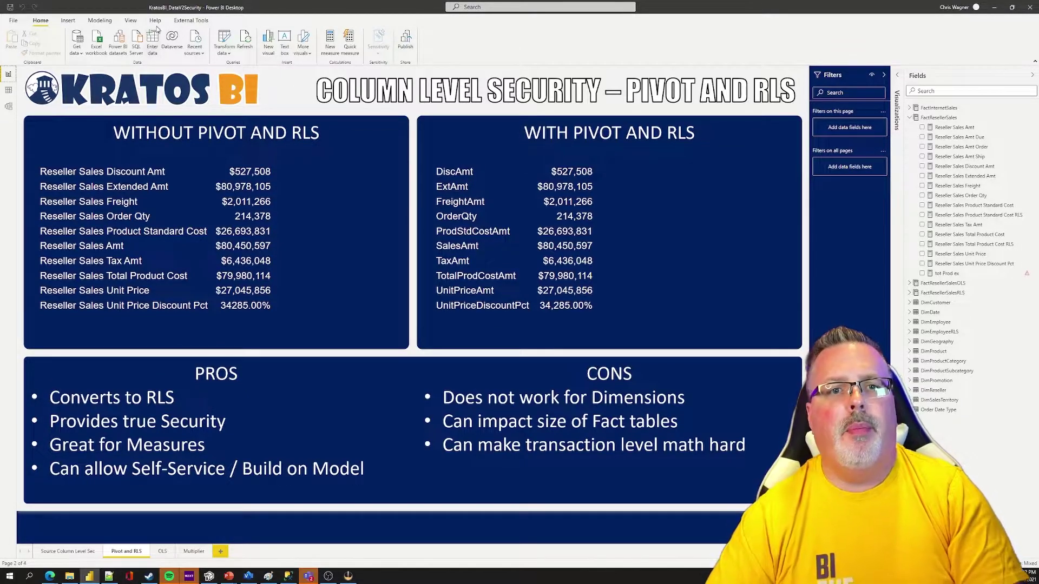
Step: View the report as the NoCost role only, using Modeling > View as
left_click(107, 24)
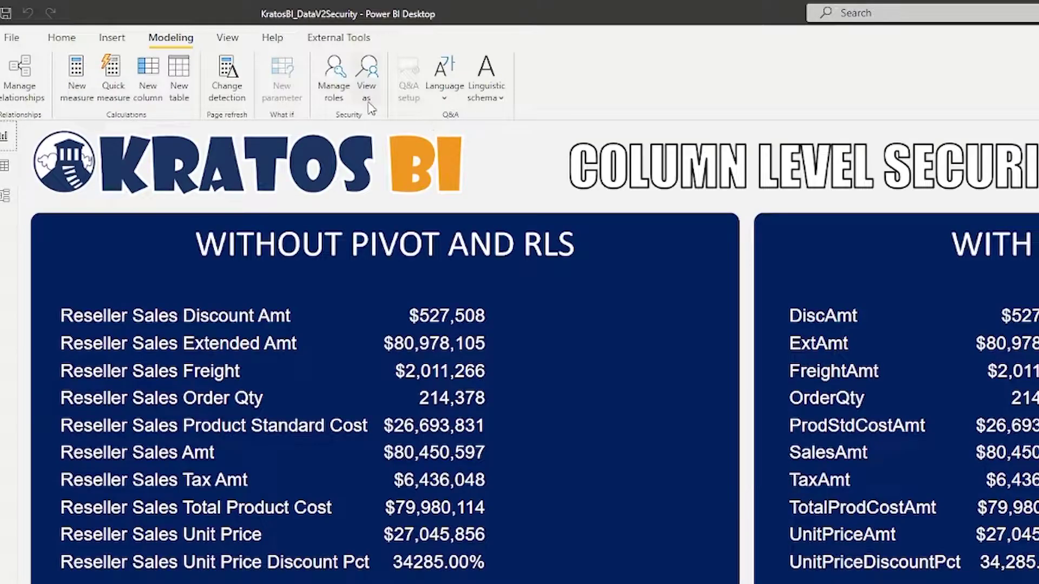
left_click(367, 81)
left_click(57, 198)
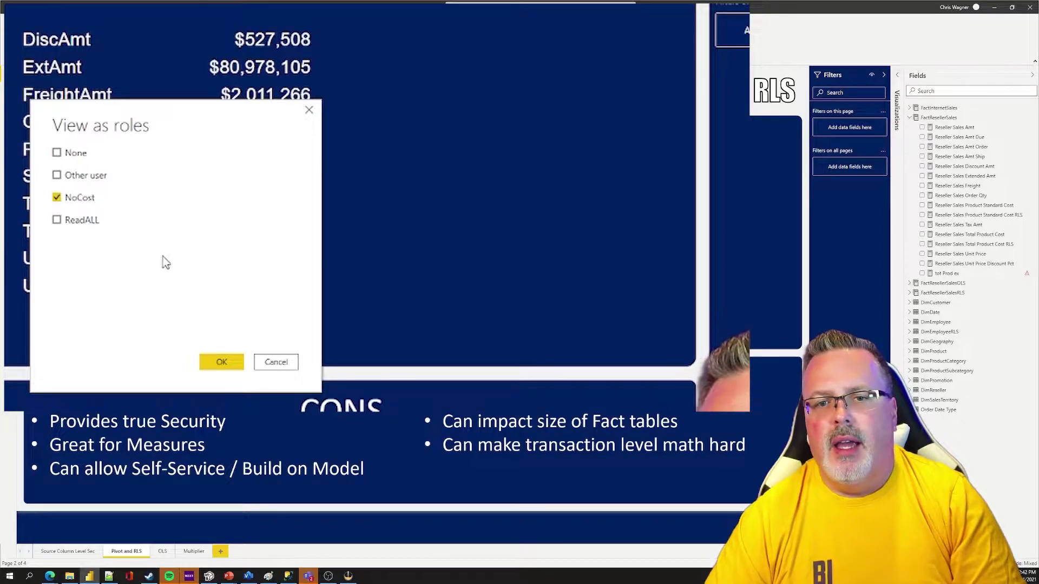
left_click_drag(161, 122, 552, 32)
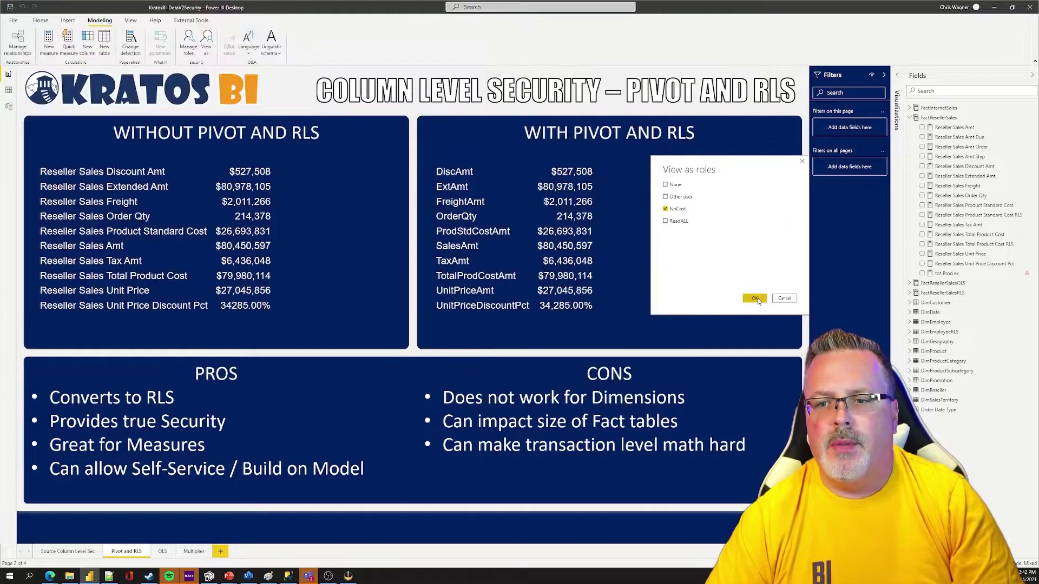
left_click(609, 272)
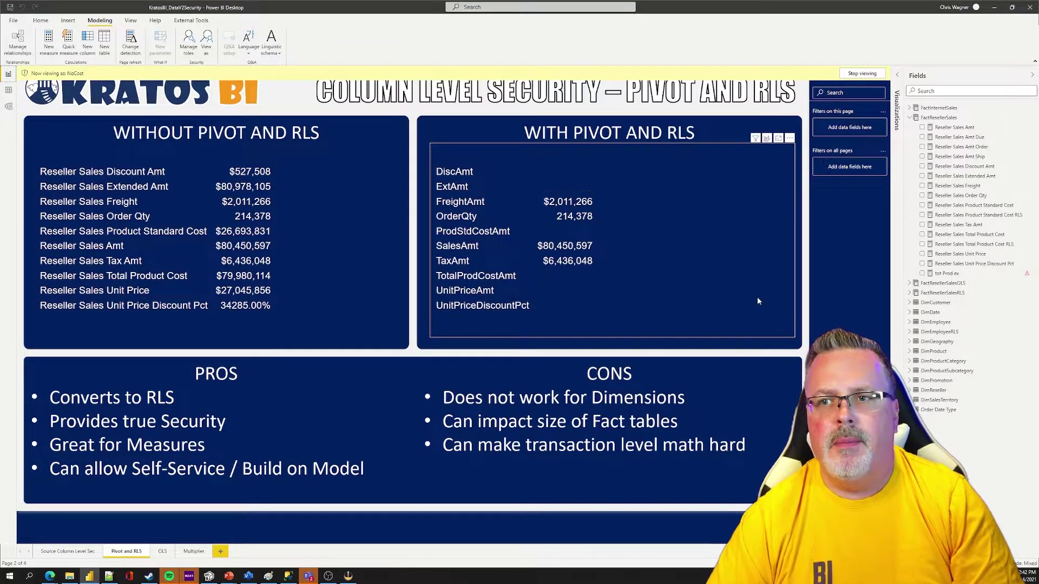